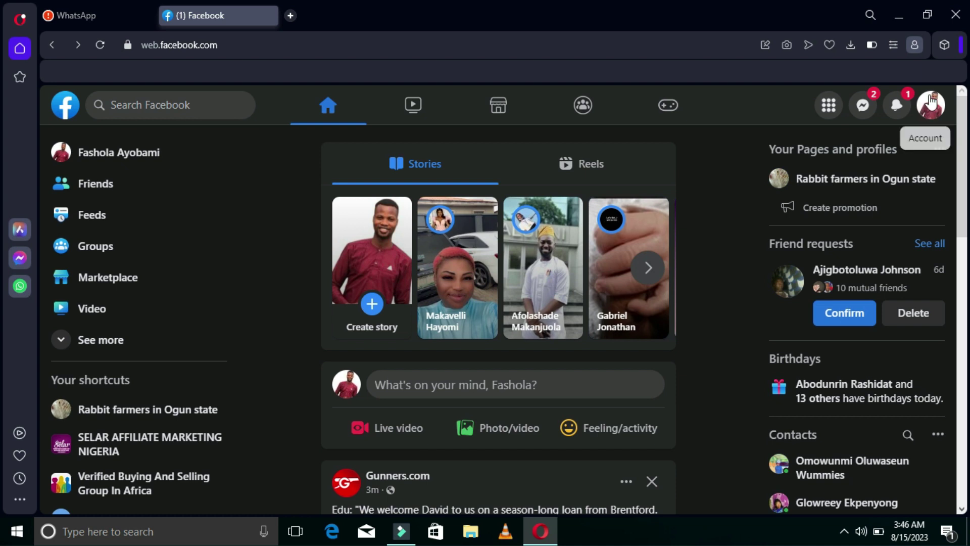
Open the full Settings page from the profile menu via Settings & privacy.
click(930, 114)
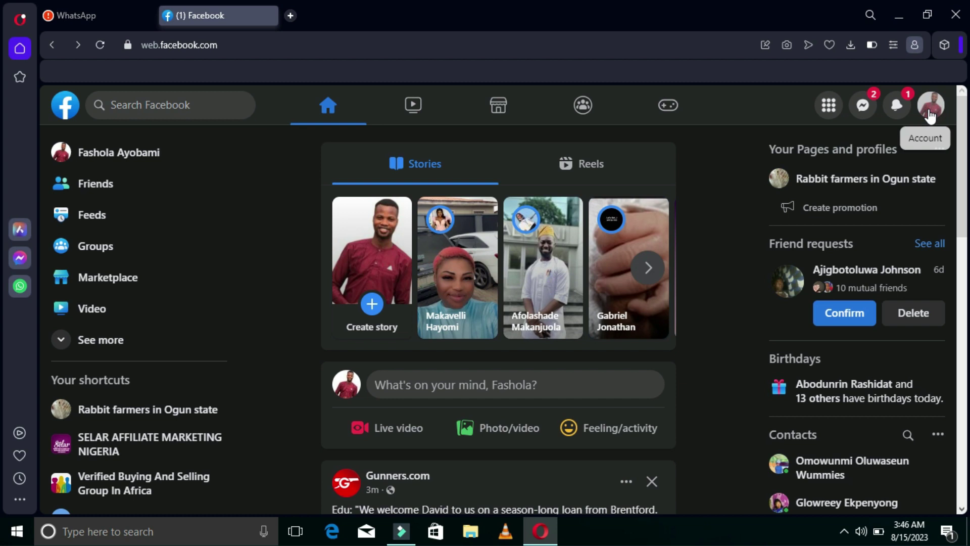
click(930, 114)
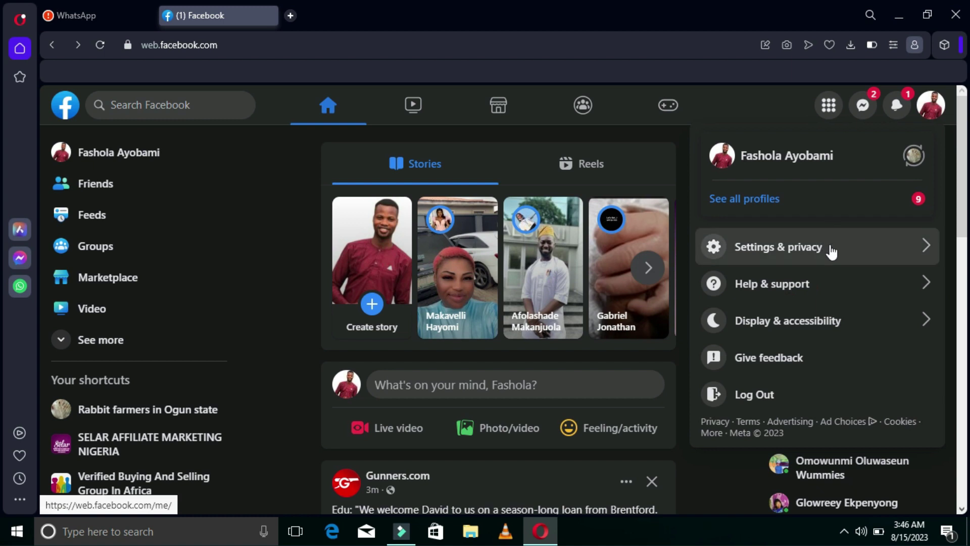
click(819, 248)
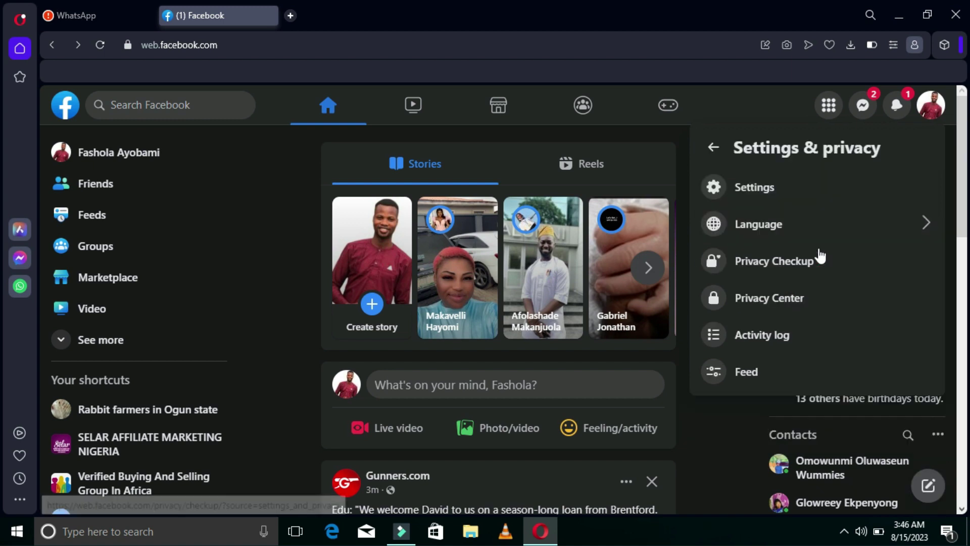
click(820, 201)
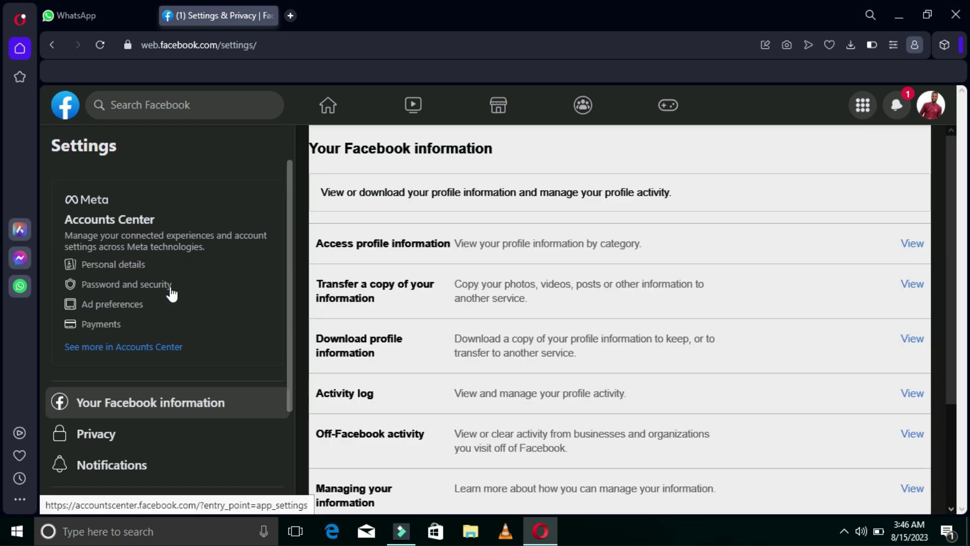
Go to Accounts Center and bring up its Password and security page.
click(233, 287)
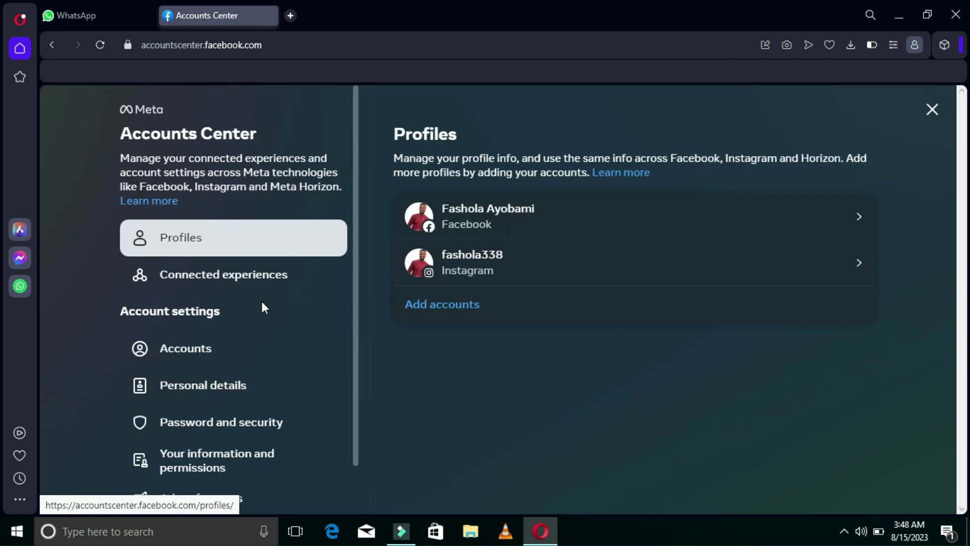
drag(351, 321, 356, 388)
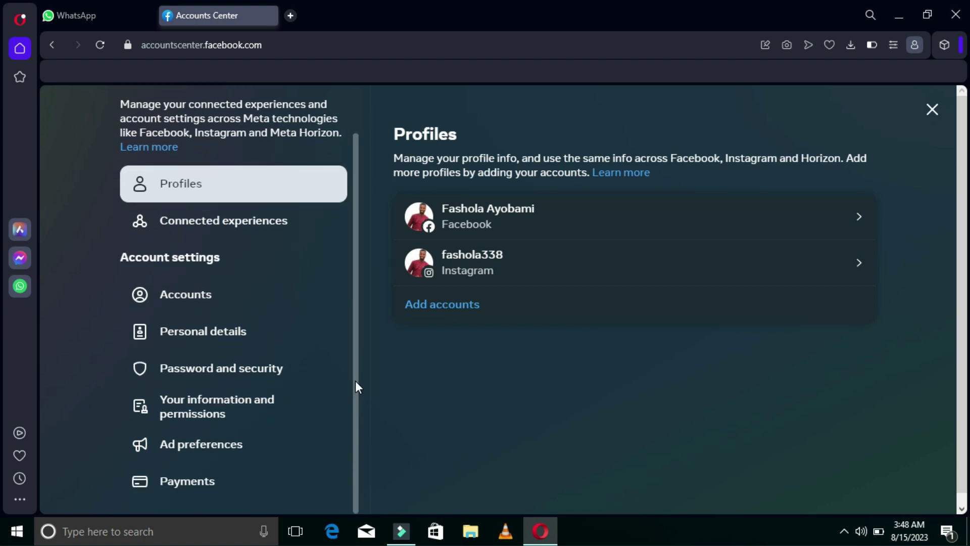
click(271, 378)
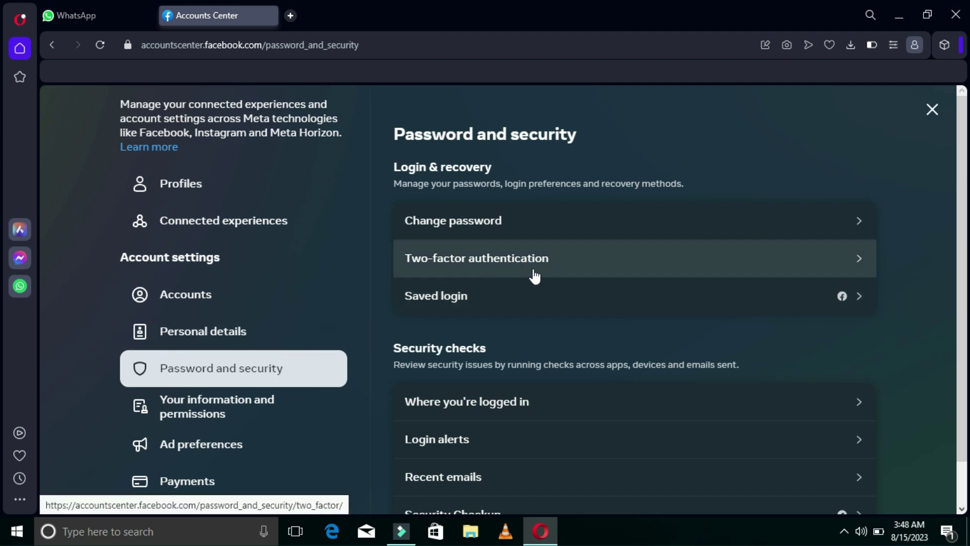
Start two-factor authentication setup and pick the Facebook account.
click(696, 263)
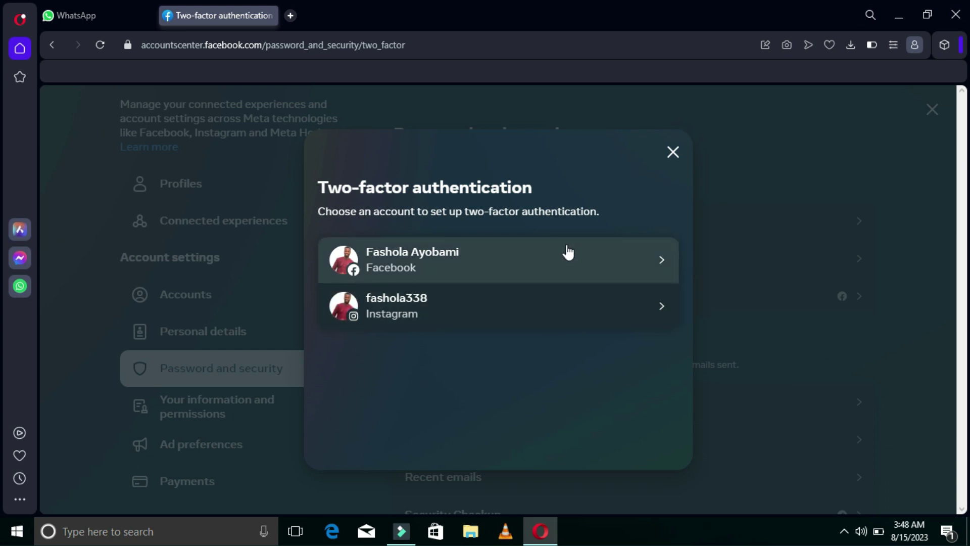
click(582, 257)
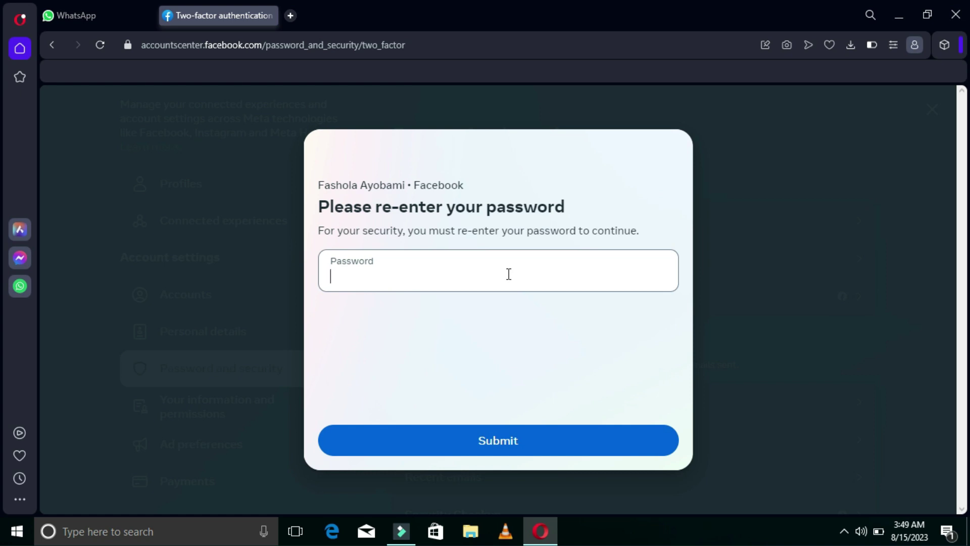
Re-enter the account password and submit it.
text(••••••••••••)
click(420, 433)
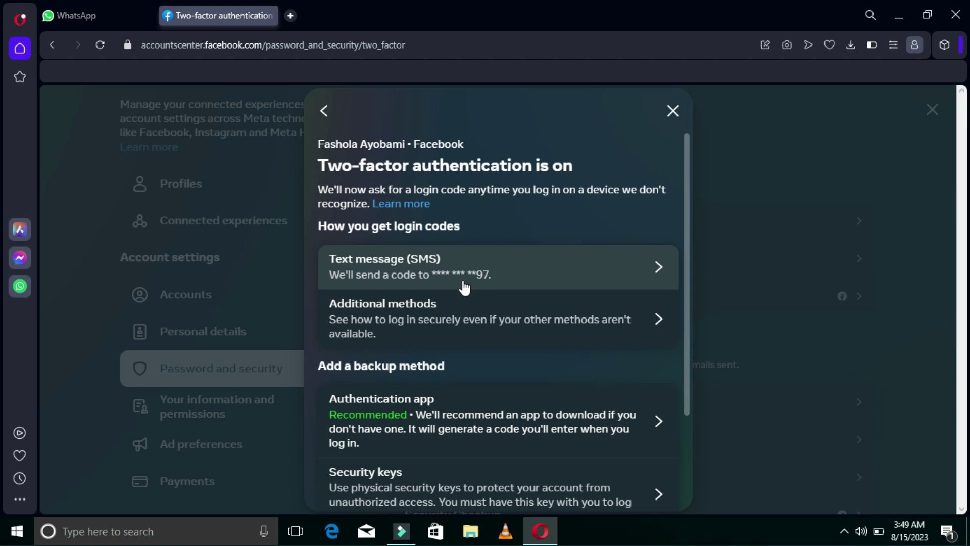
Switch off text-message login codes and confirm turning two-factor authentication off.
click(607, 268)
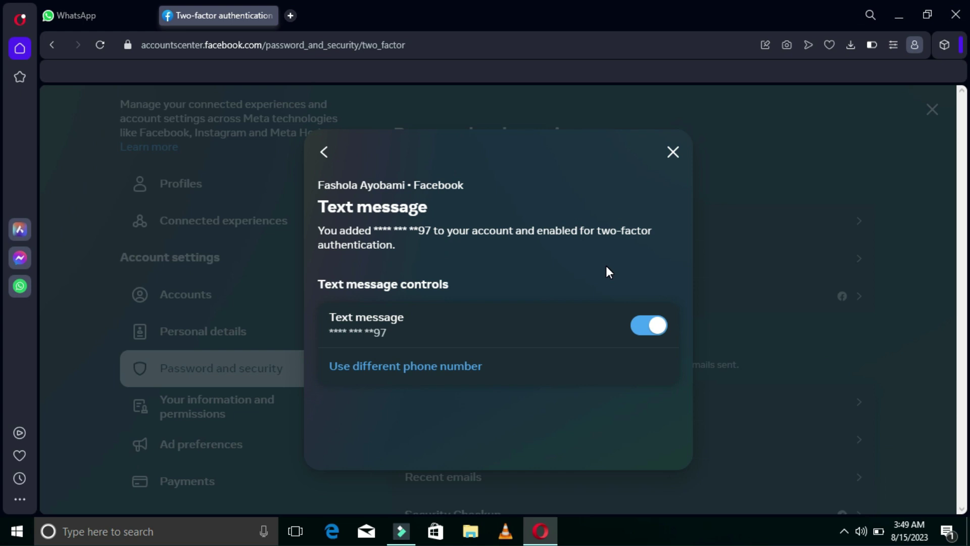
click(645, 325)
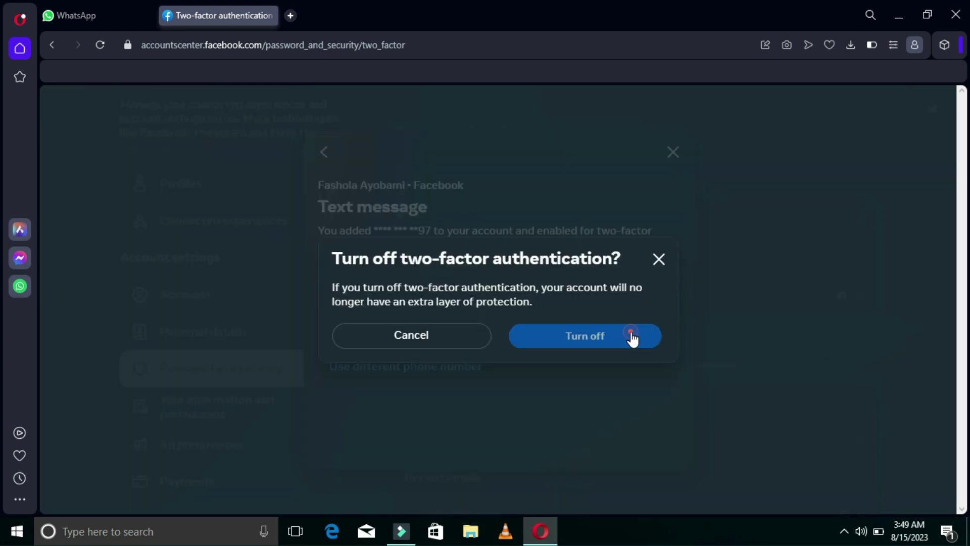
click(633, 338)
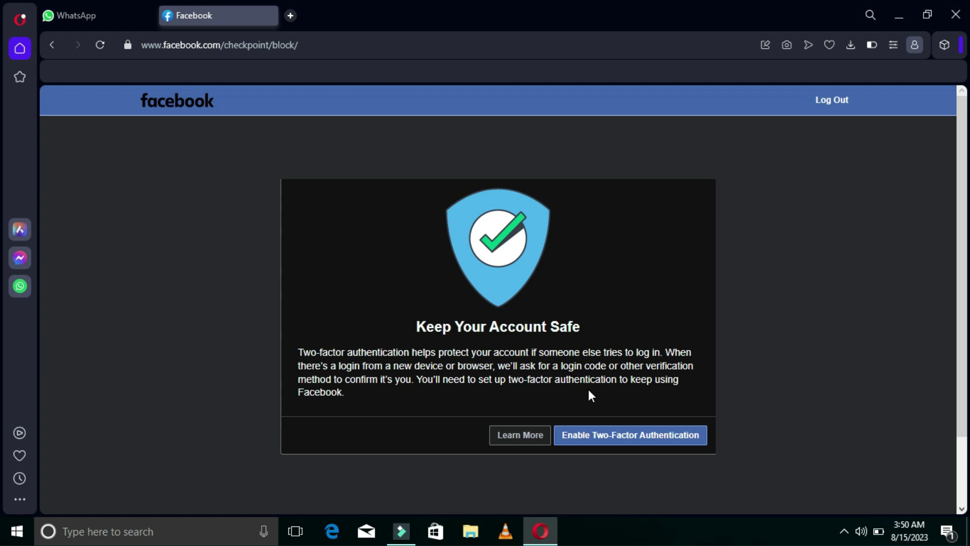
Begin enabling two-factor authentication with text message (SMS) as the security method.
click(598, 437)
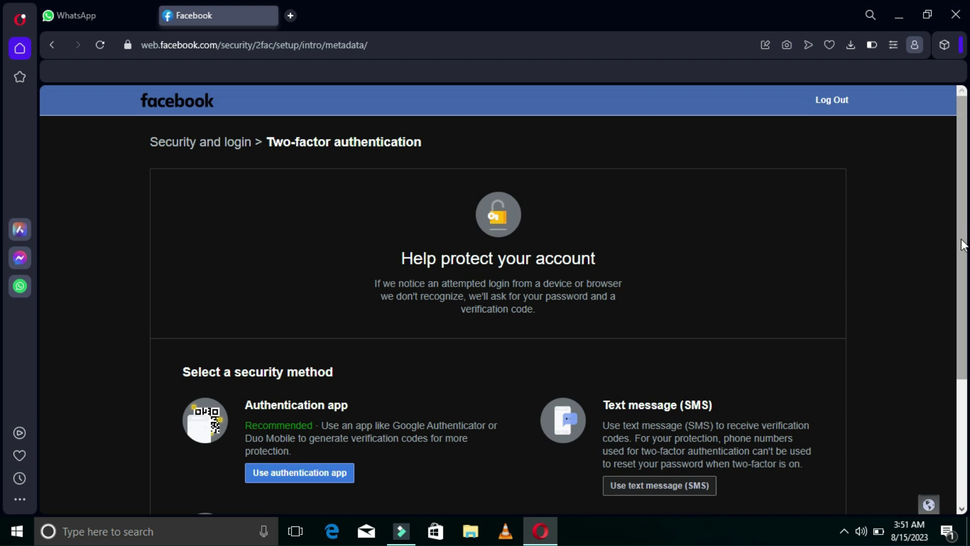
scroll(964, 313, down, 3)
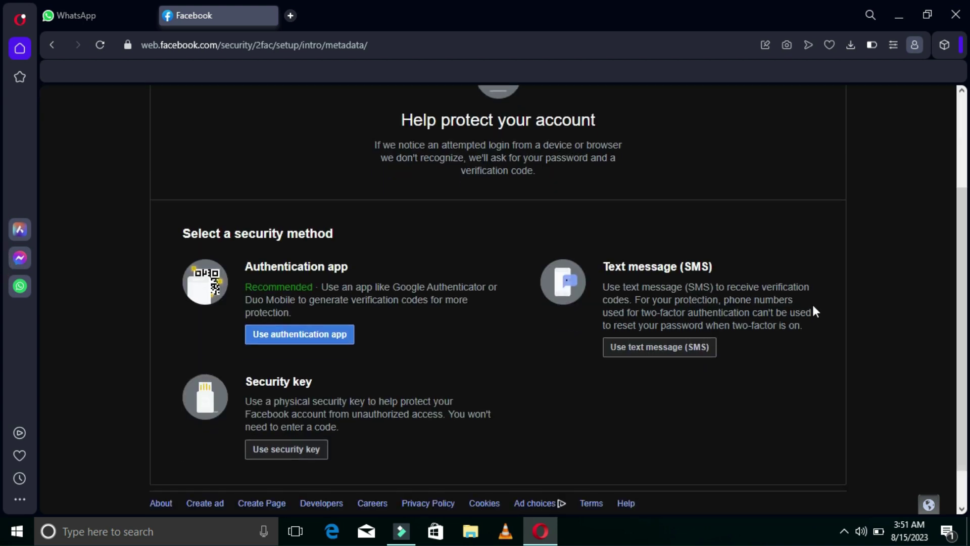
click(657, 349)
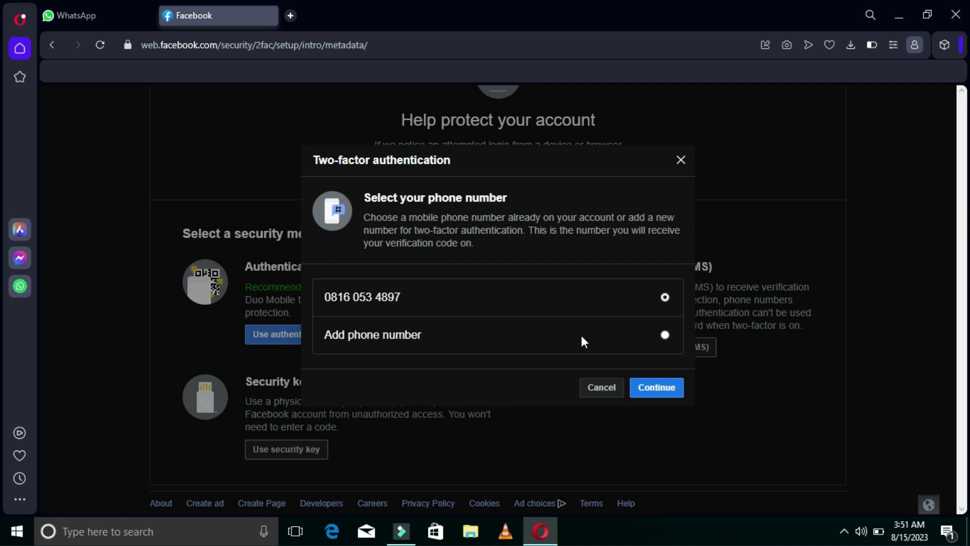
Add a new phone number, enter the texted verification code, and enable text notifications.
click(415, 339)
click(664, 387)
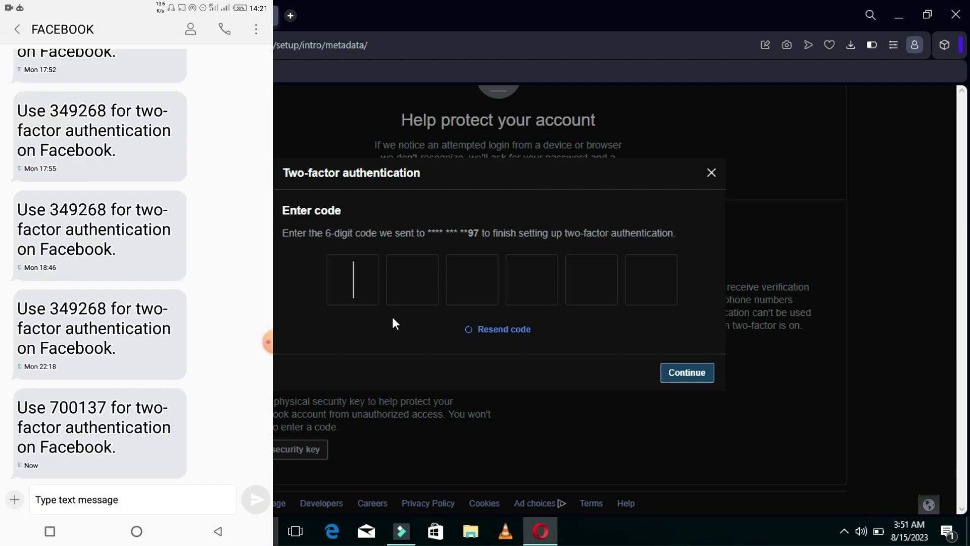
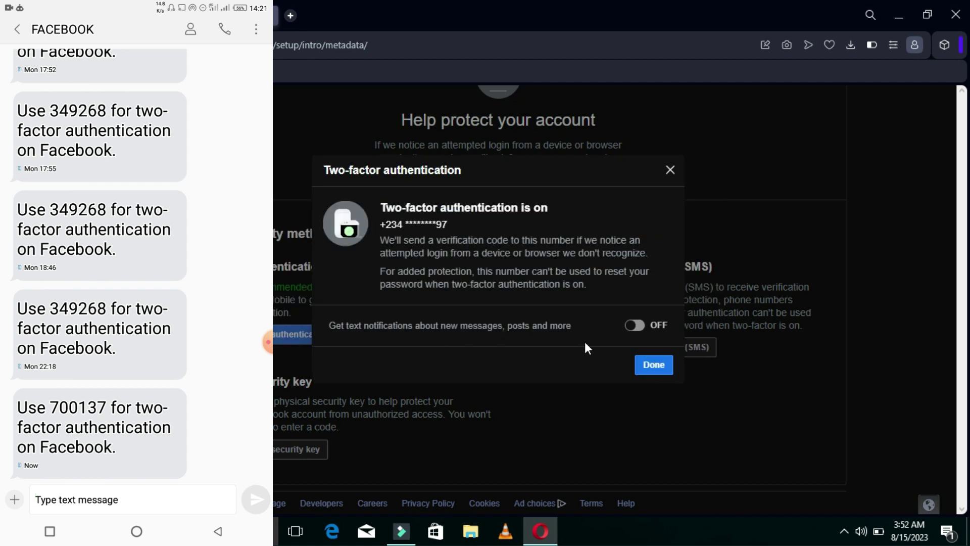
click(639, 329)
Finish the two-factor setup with Done and return to the home feed.
click(654, 365)
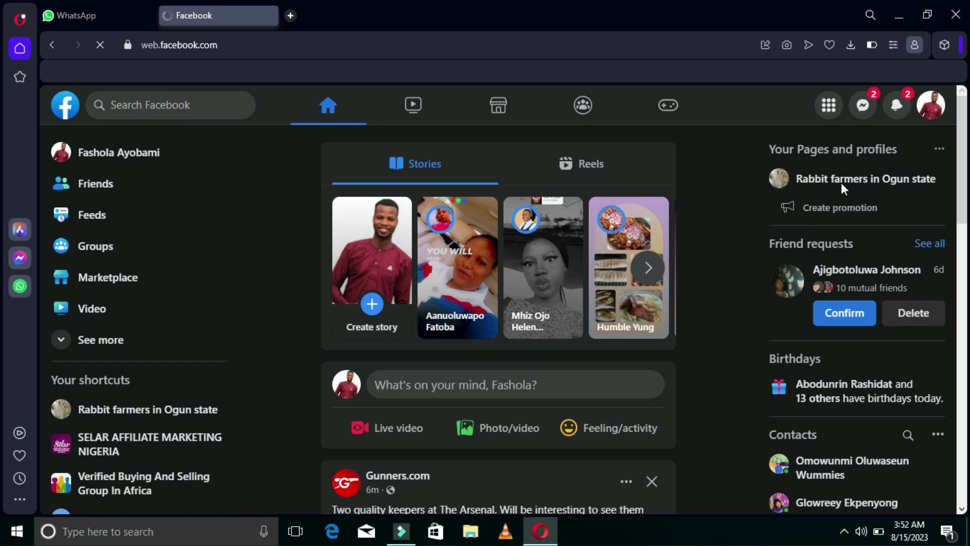
click(931, 112)
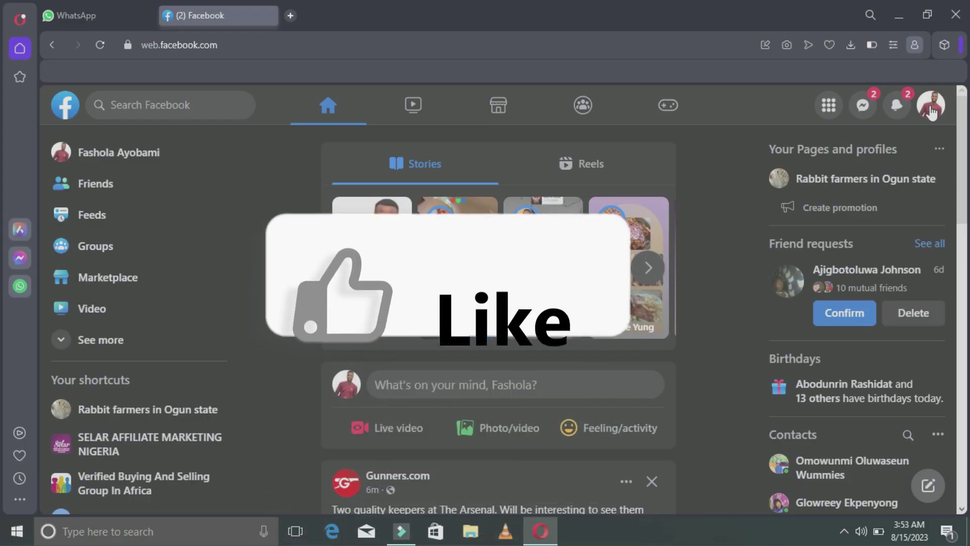
Go to Settings through Settings & privacy and open Accounts Center.
click(931, 108)
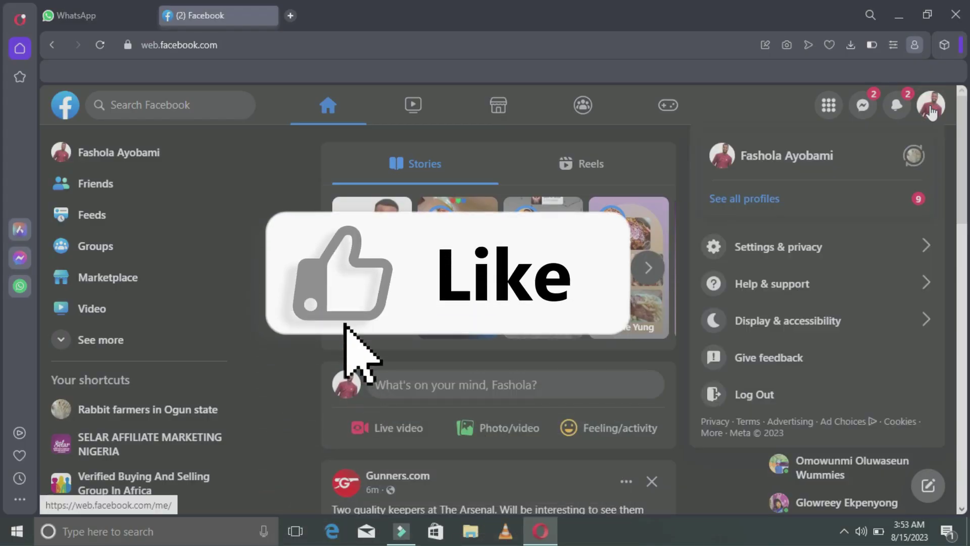
click(832, 236)
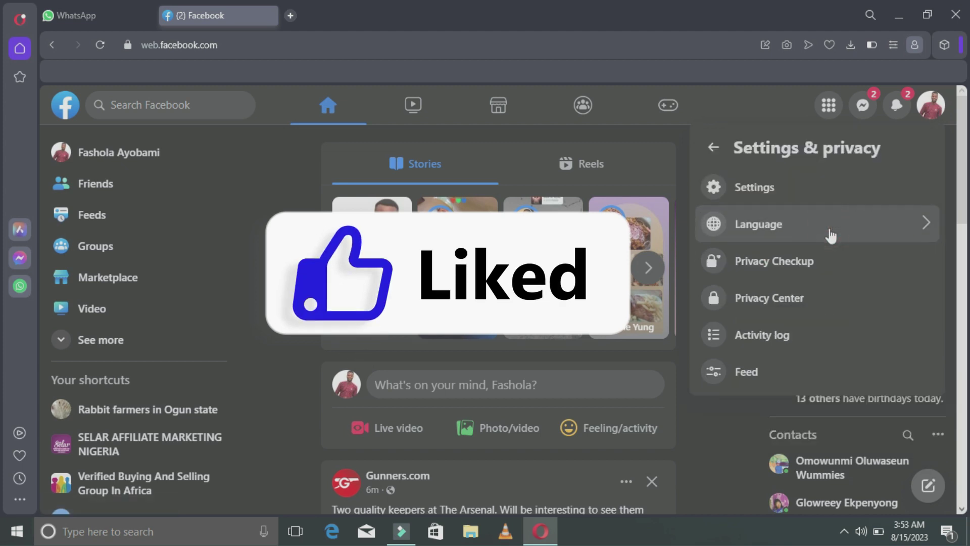
click(832, 202)
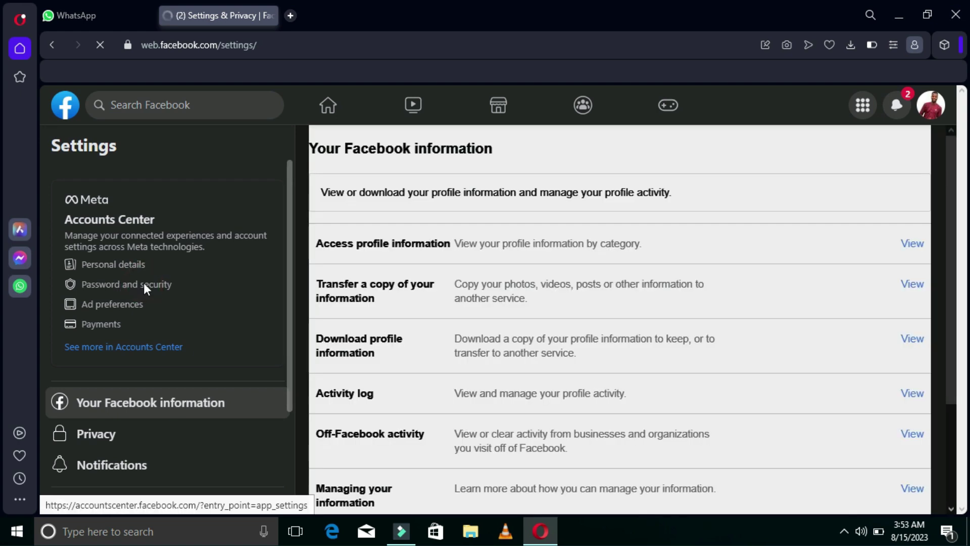
click(156, 286)
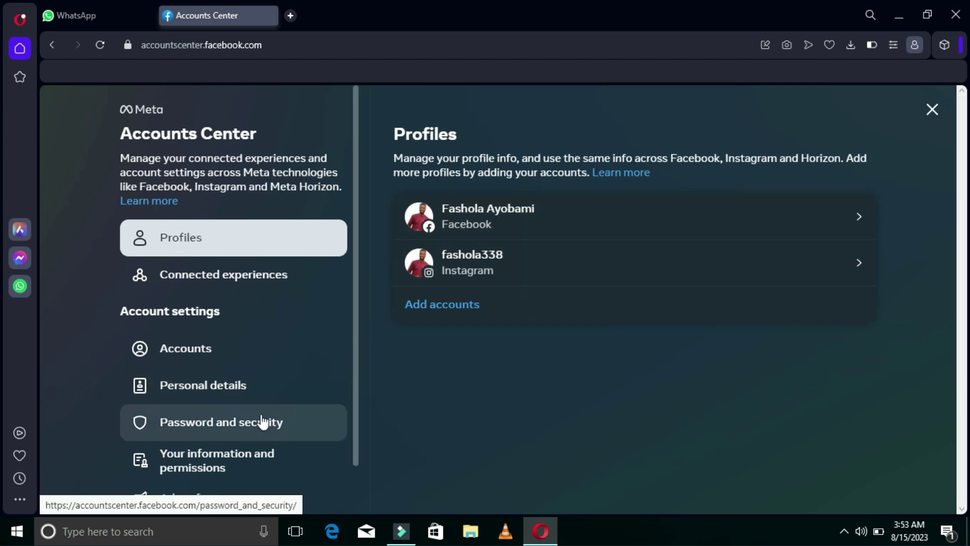
Open the Facebook account's two-factor authentication settings under Password and security.
click(262, 422)
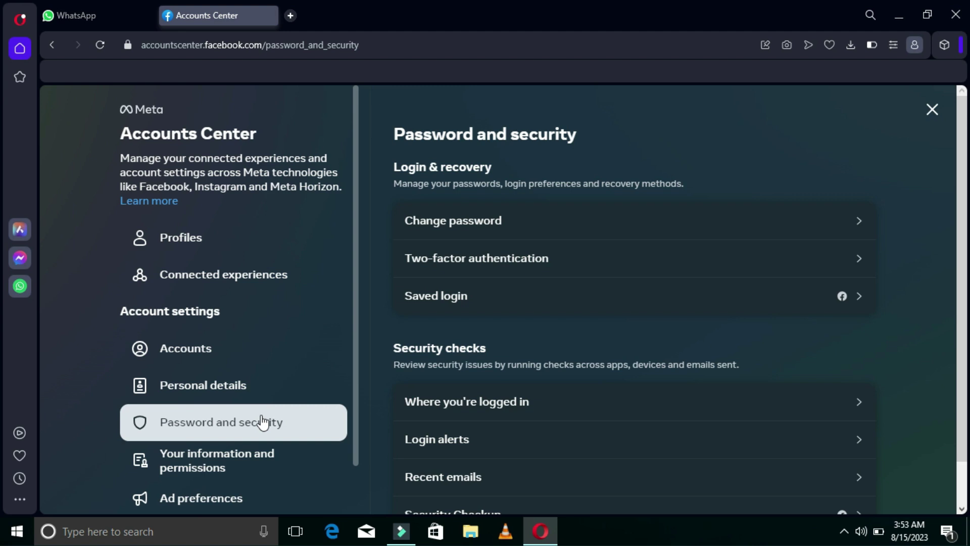
click(533, 260)
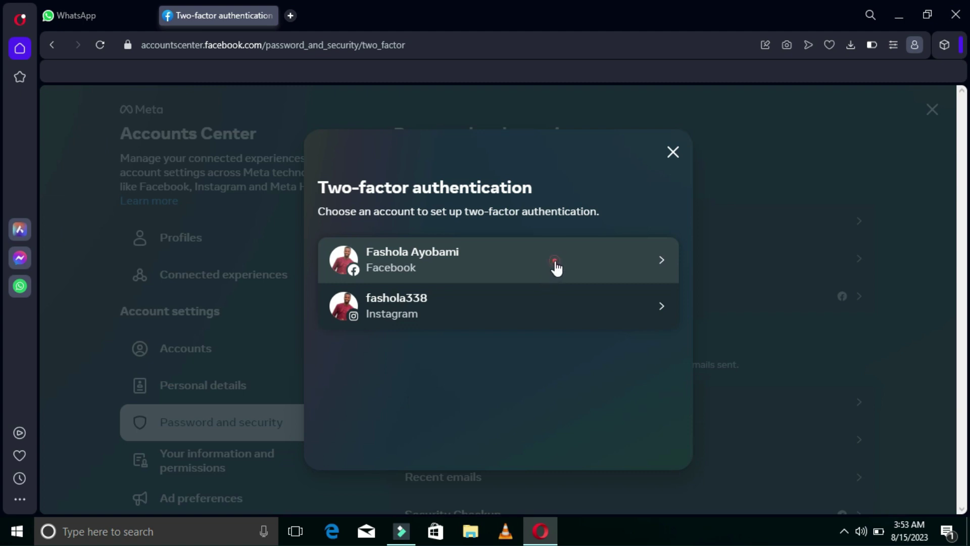
click(555, 261)
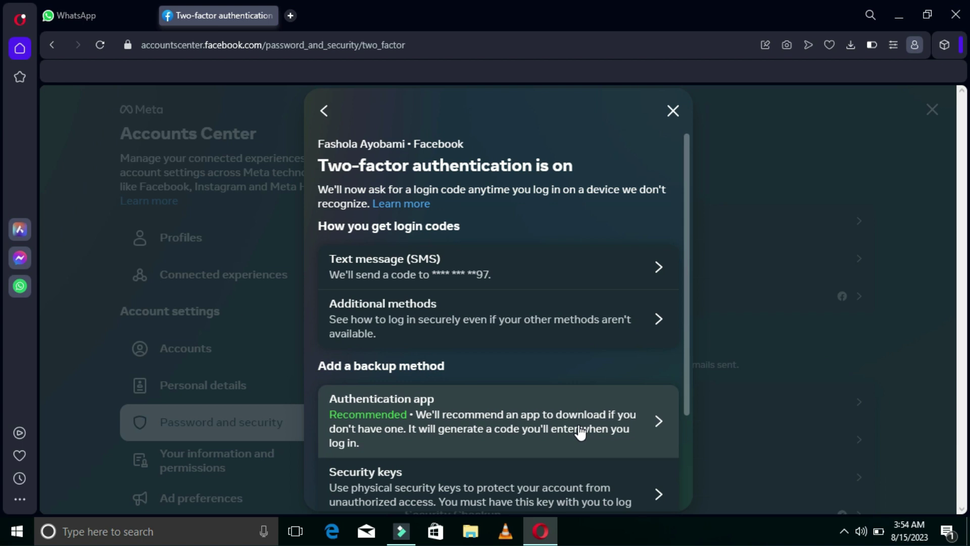
Choose Authentication app as the backup method to bring up its QR code and setup key.
click(580, 433)
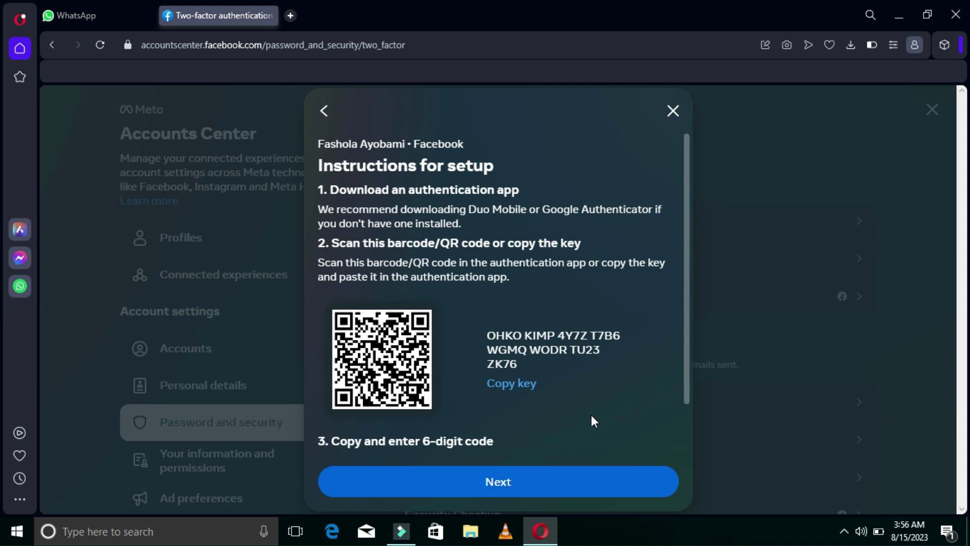
click(844, 533)
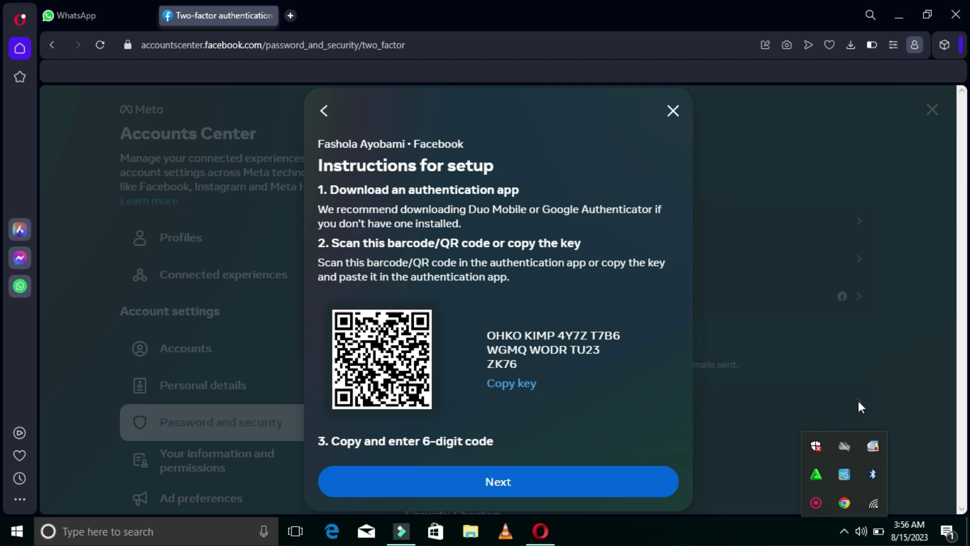
Open Windows search to reach the authenticator app for the 6-digit code.
click(132, 531)
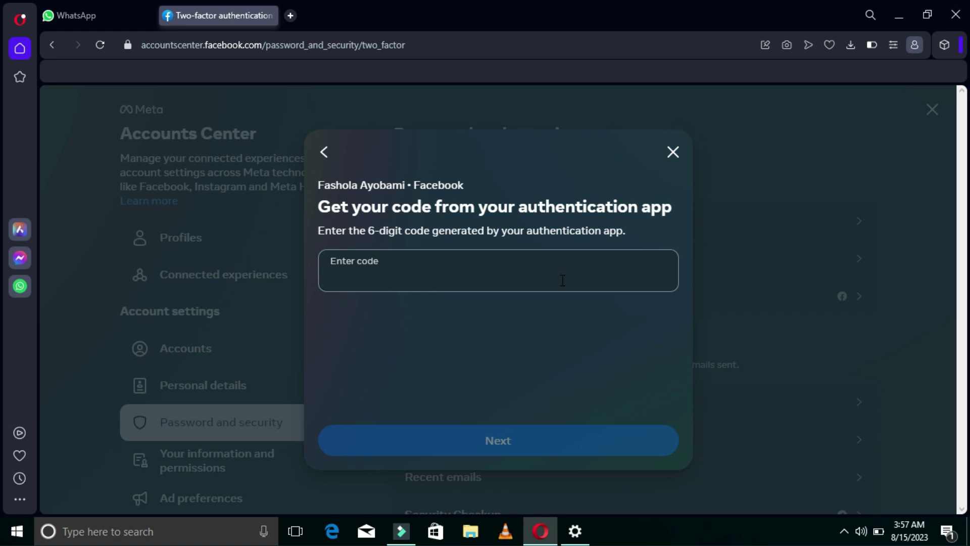
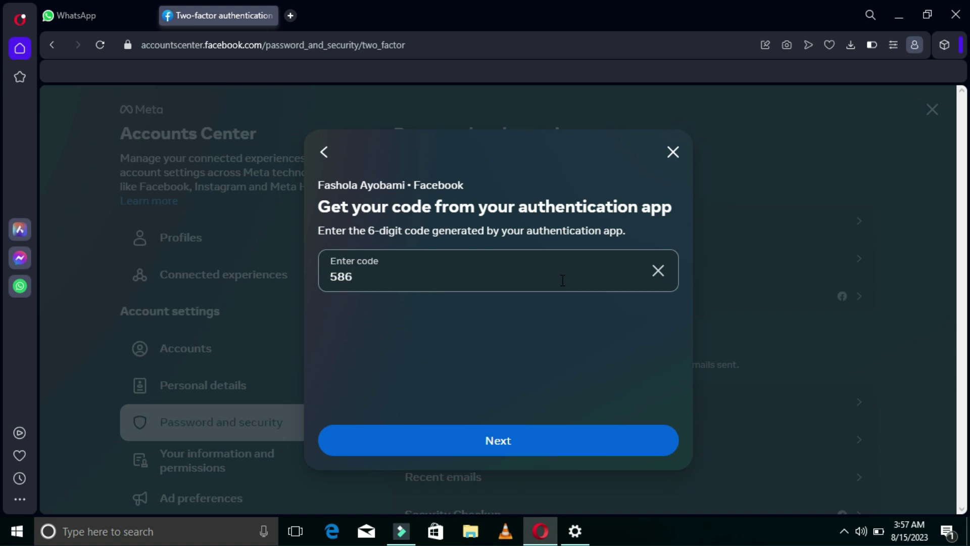
Enter the authenticator's 6-digit code, confirm it, and finish with the backup method turned on.
click(501, 439)
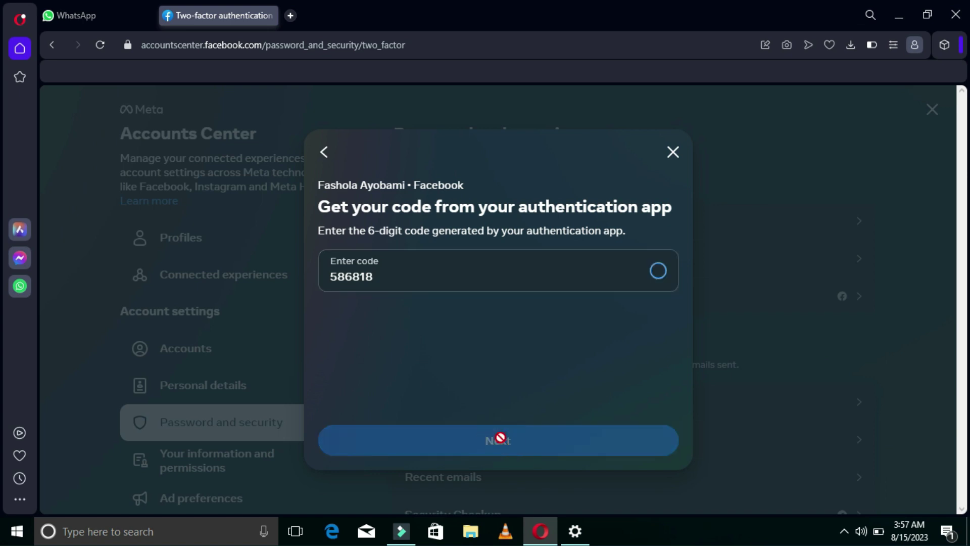
click(501, 438)
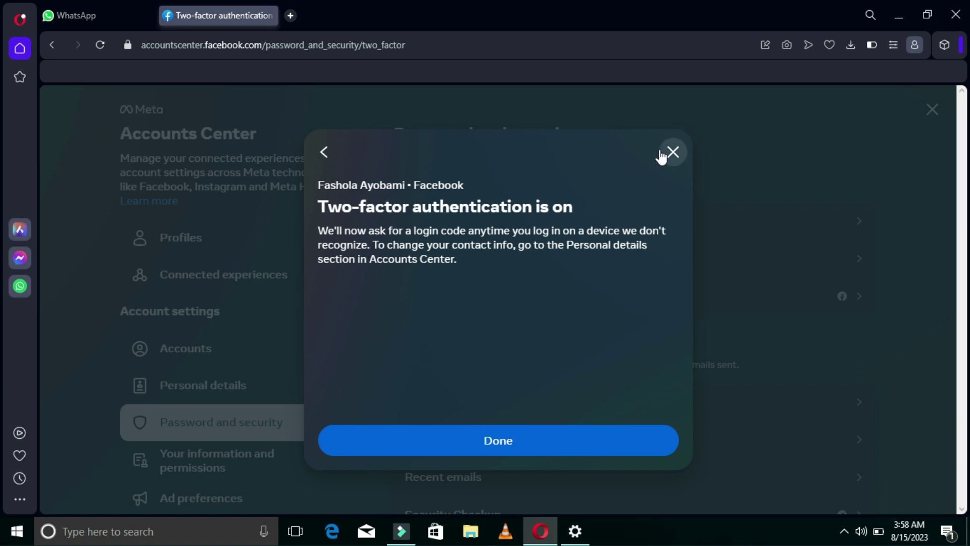
click(494, 442)
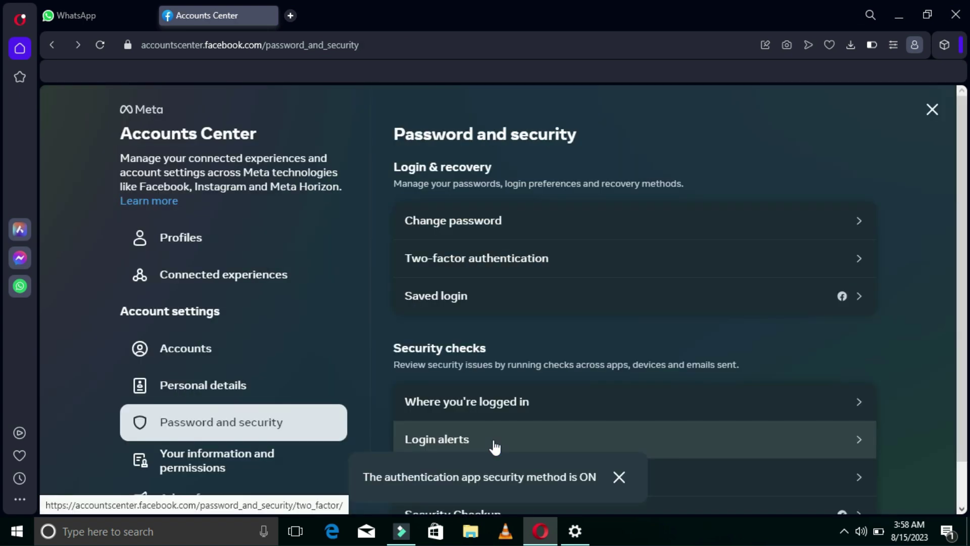